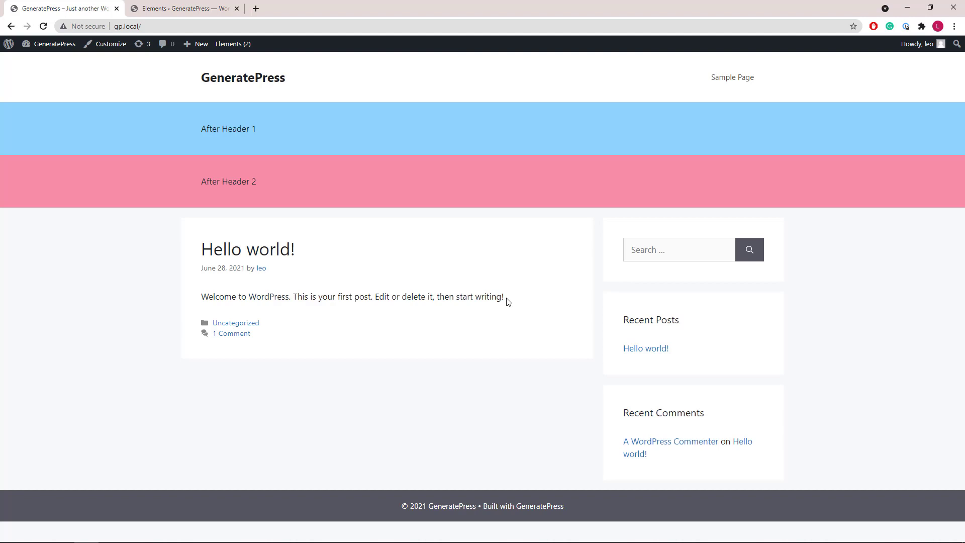
- Open the After Header 1 and After Header 2 elements for editing in separate browser tabs
click(137, 11)
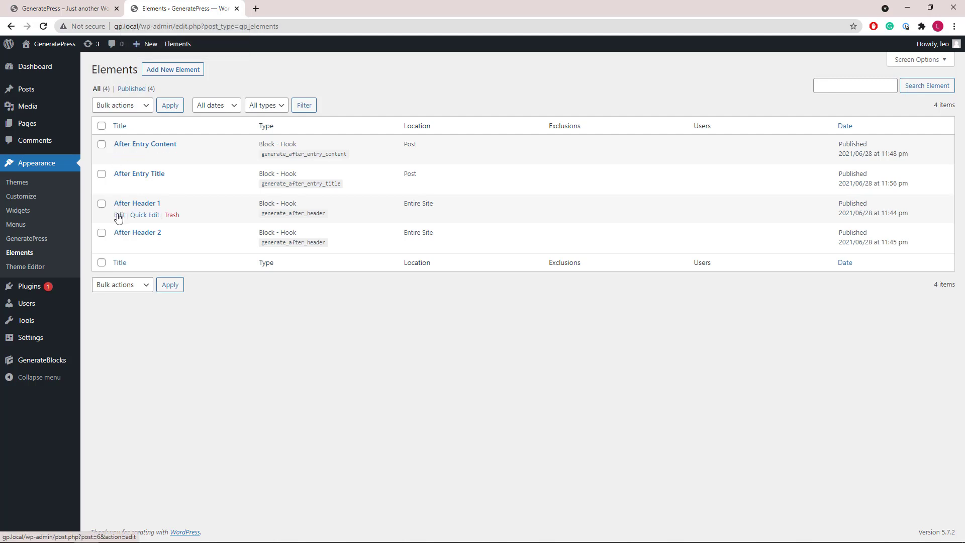
ctrl+click(118, 216)
ctrl+click(119, 245)
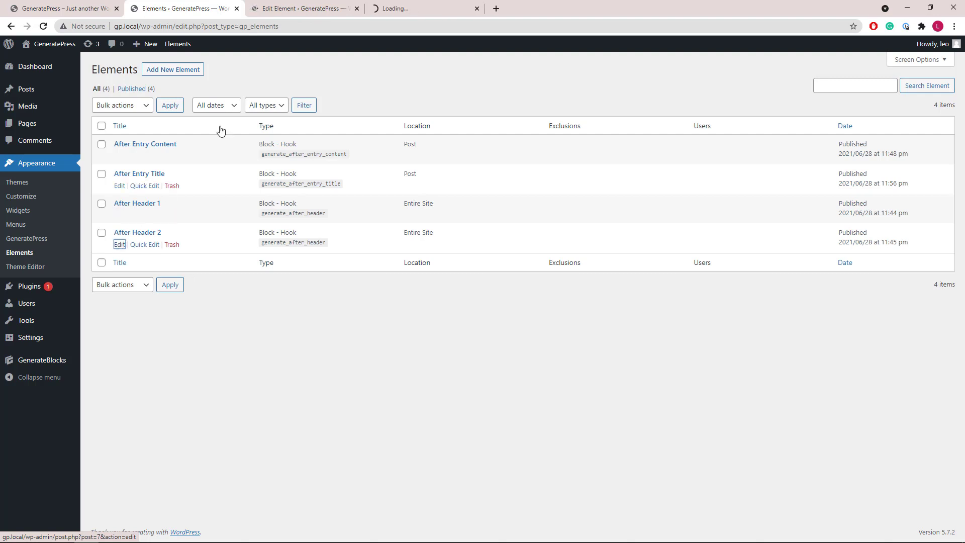
click(255, 10)
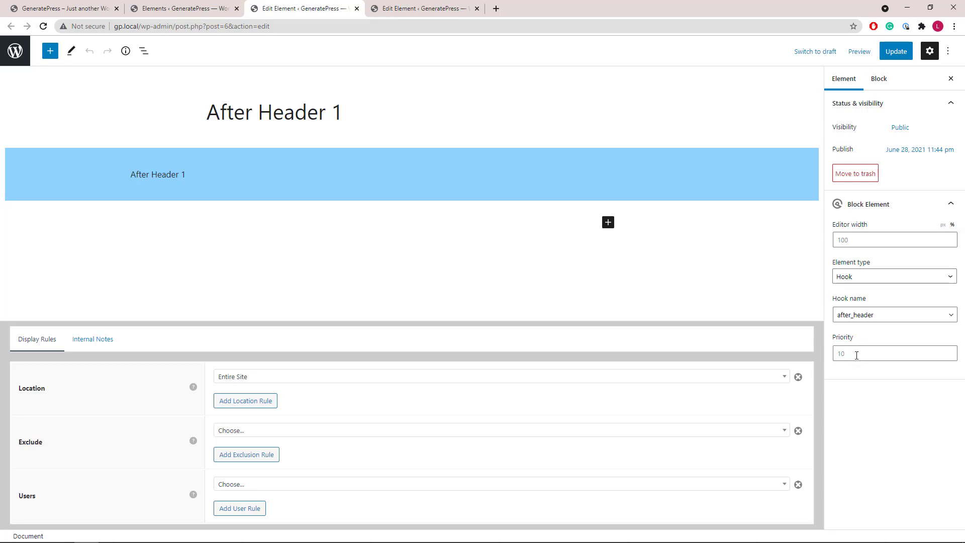
- Compare the priority and location settings of After Header 1 and After Header 2 with their order in the Elements list and on the site
click(857, 354)
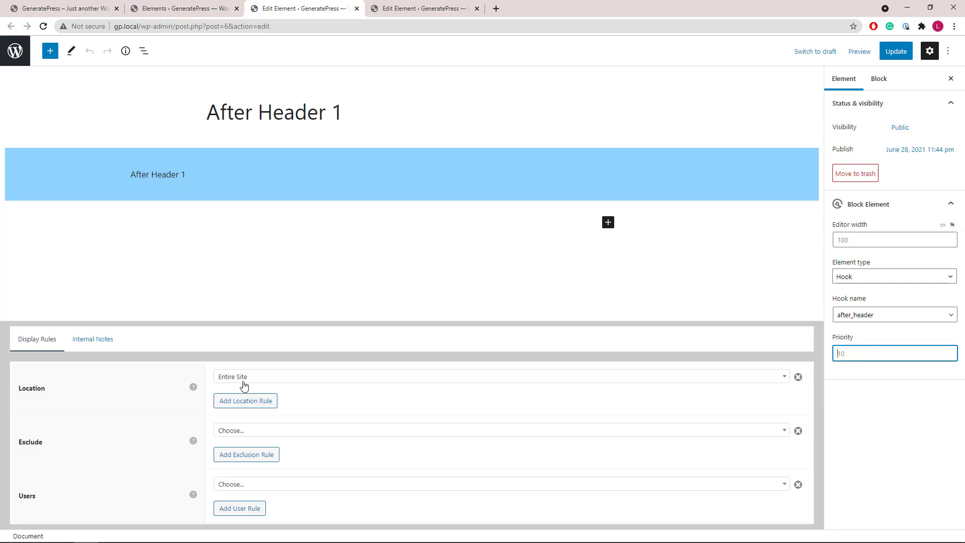
click(377, 10)
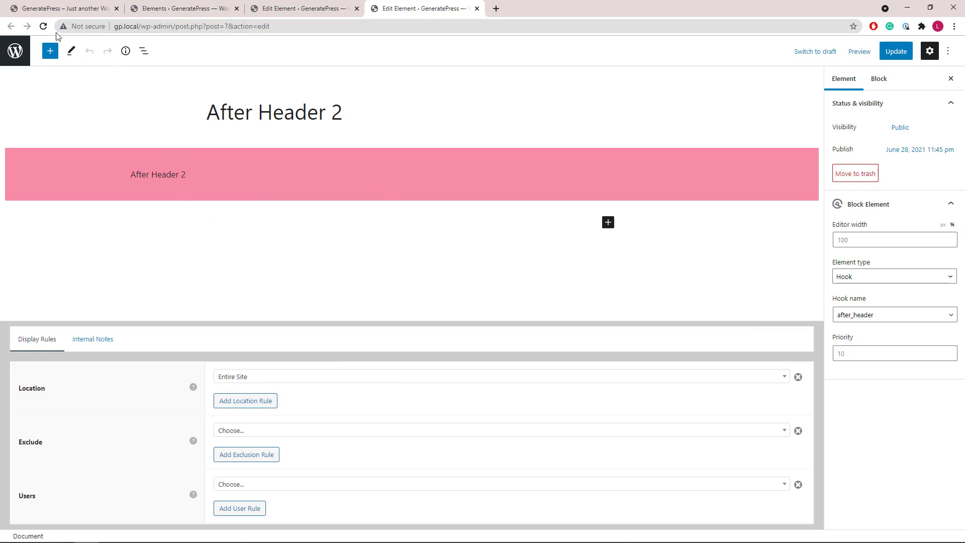
click(16, 12)
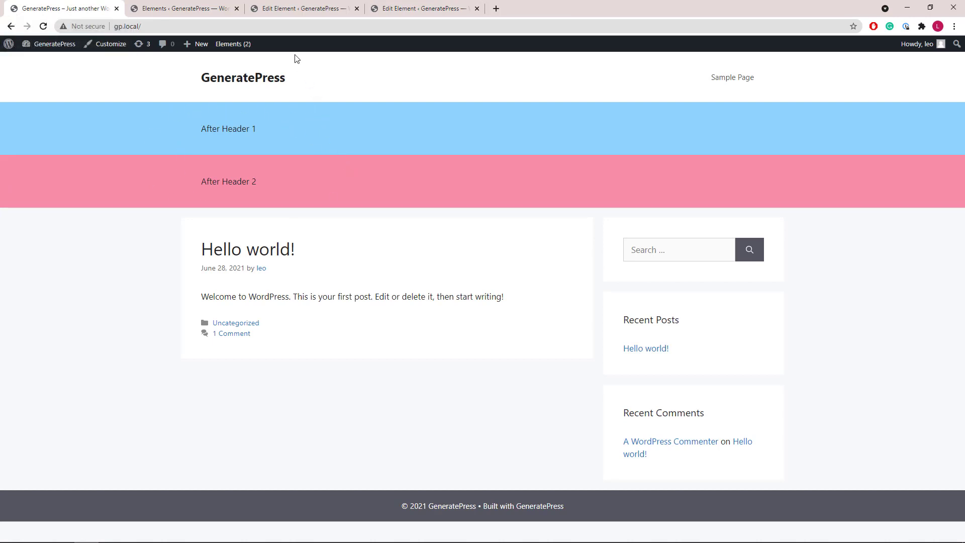
click(254, 10)
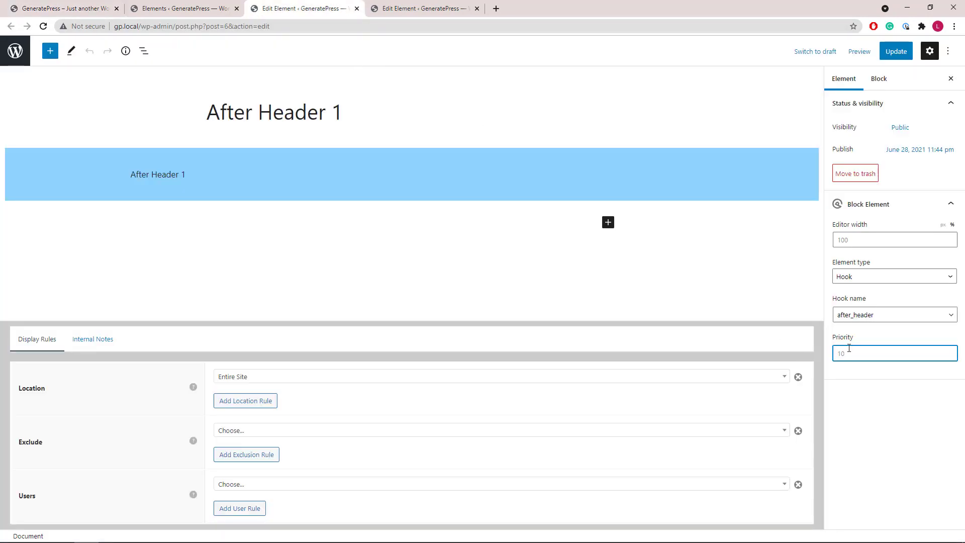
click(382, 13)
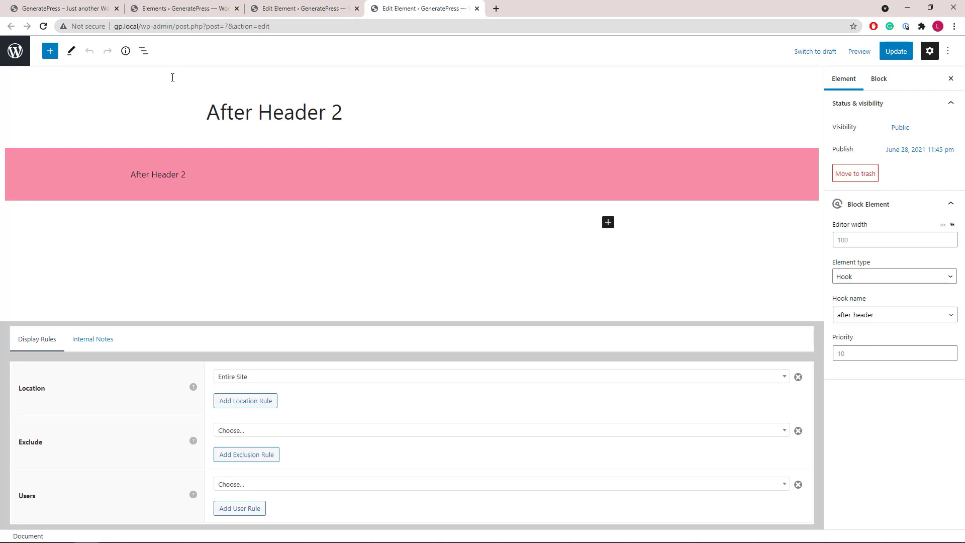
click(134, 12)
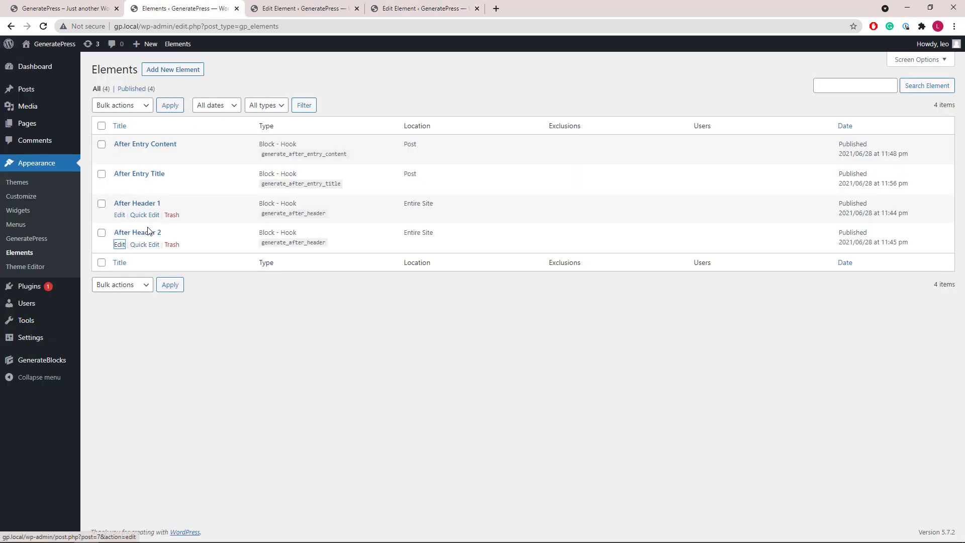
click(65, 9)
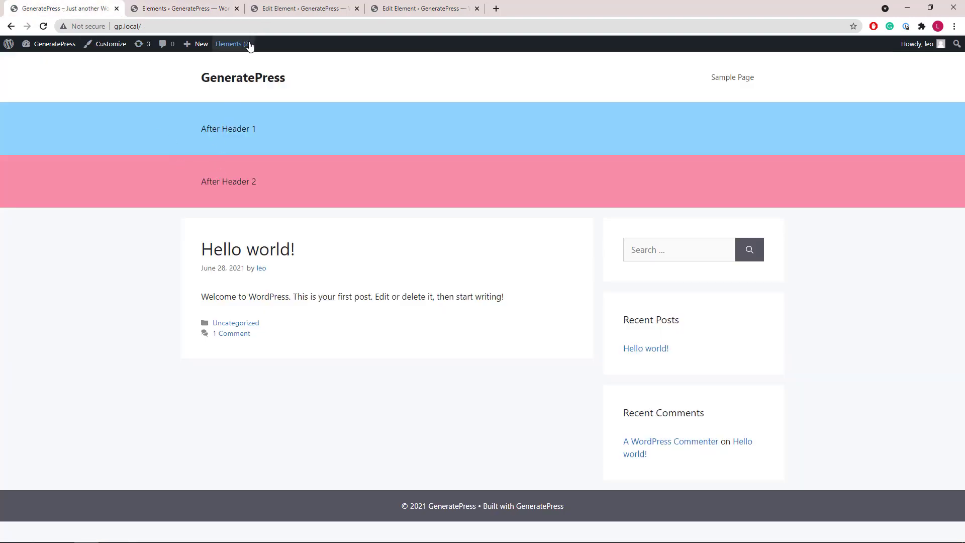
- Set the After Header 1 element's priority to 12, update it and reload the site's front page
click(254, 10)
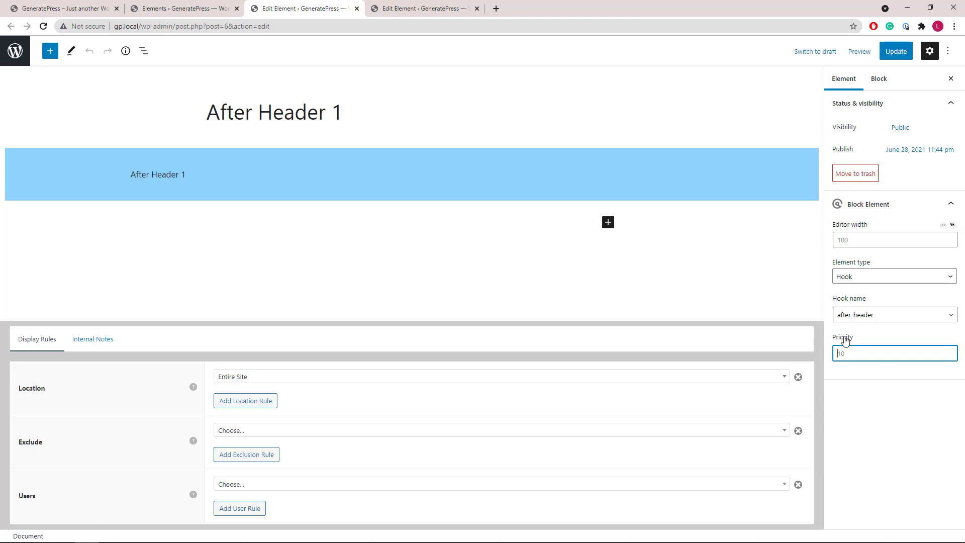
text(12)
click(895, 56)
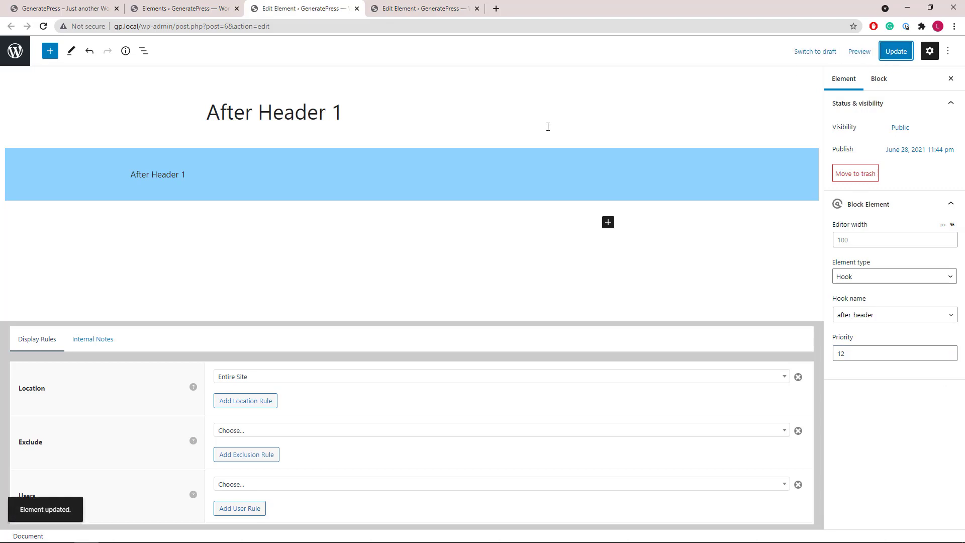
click(375, 11)
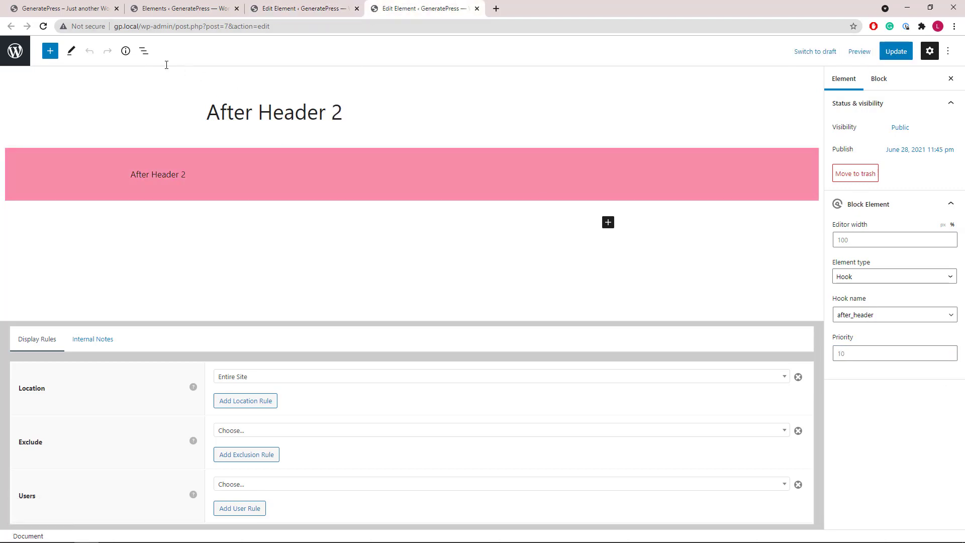
click(63, 9)
click(43, 26)
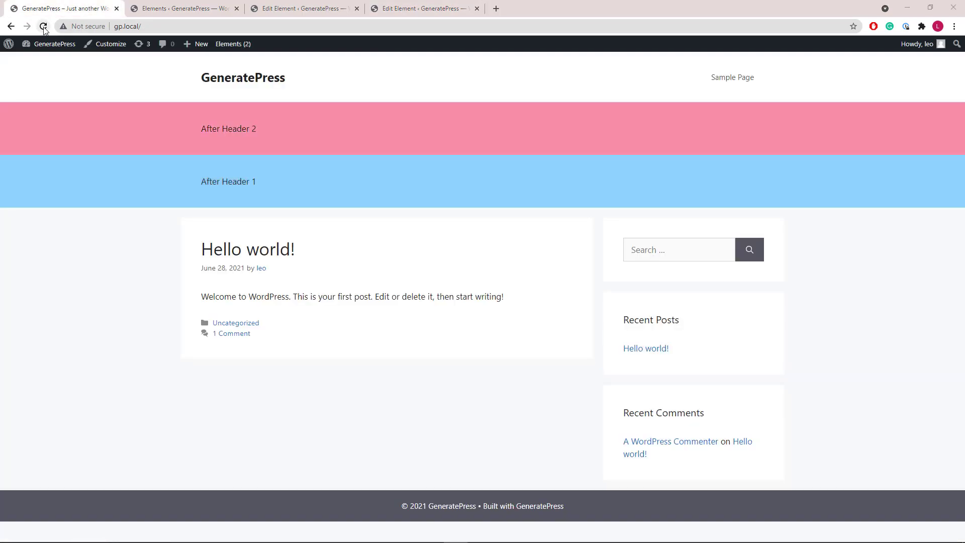
- View the Hello world! post on the site and open the After Entry Title element for editing in a new tab
click(230, 251)
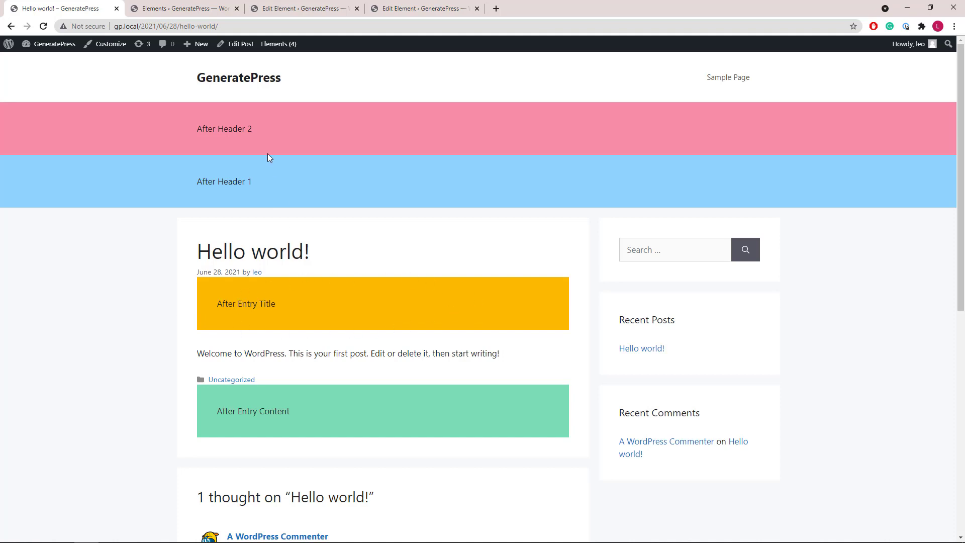
click(134, 10)
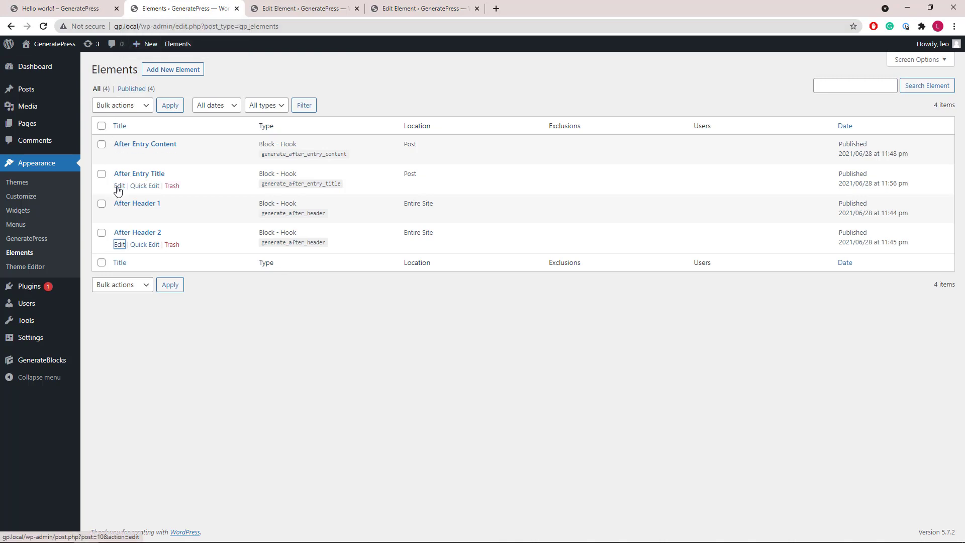
middle_click(119, 186)
click(255, 12)
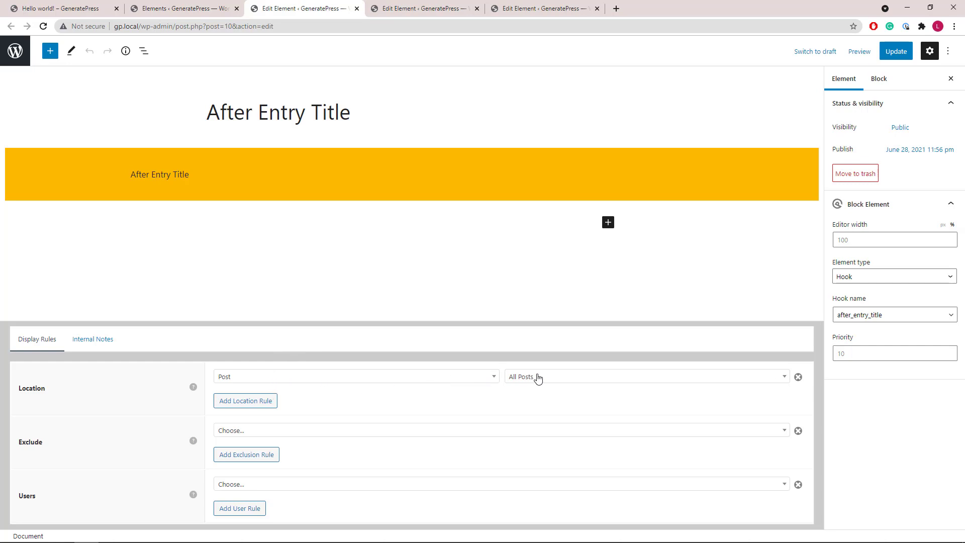
- Examine where the After Entry Title block sits relative to the post's title and its date and author line
click(15, 10)
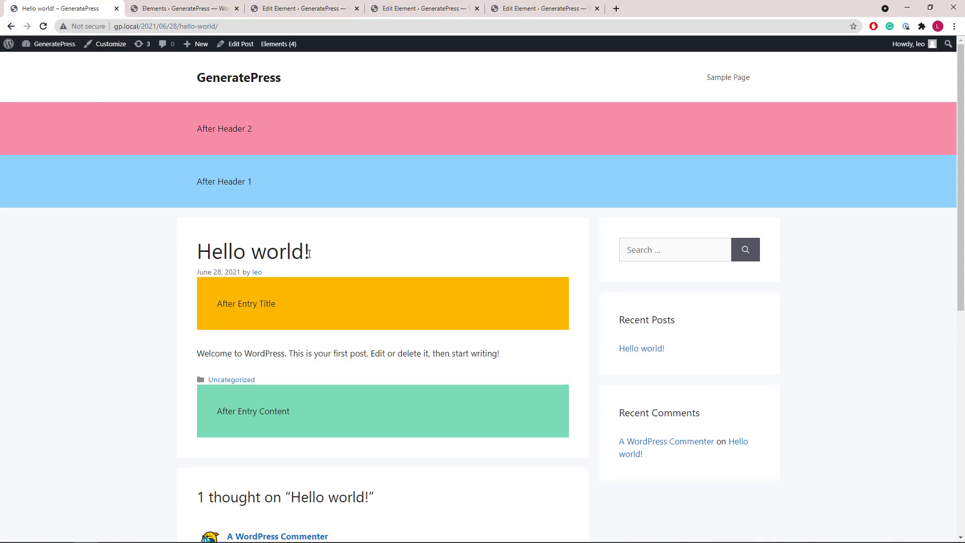
drag(311, 251, 195, 252)
drag(271, 269, 189, 279)
click(271, 276)
drag(269, 273, 197, 274)
click(202, 283)
- Set the After Entry Title element's priority to 7, update it and reload the Hello world! post
click(257, 9)
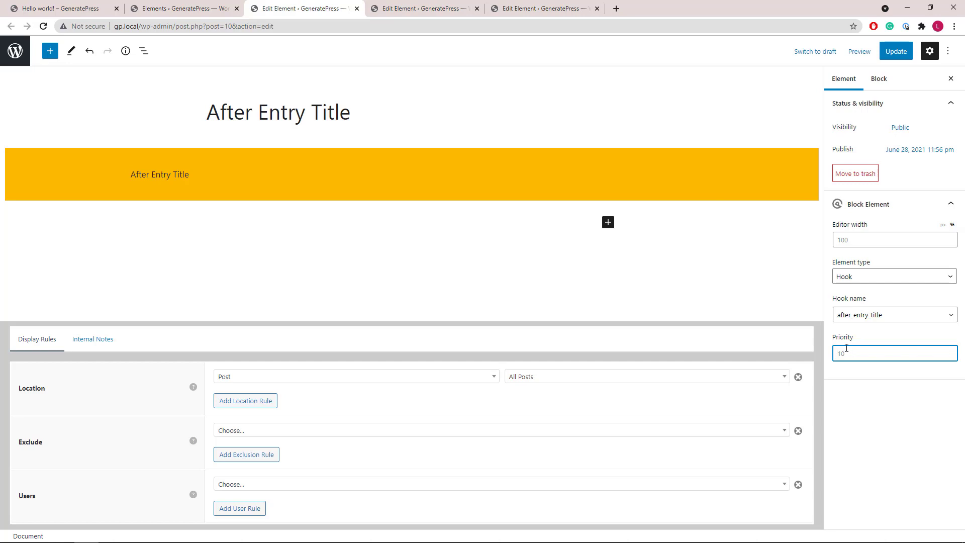
text(7)
click(897, 52)
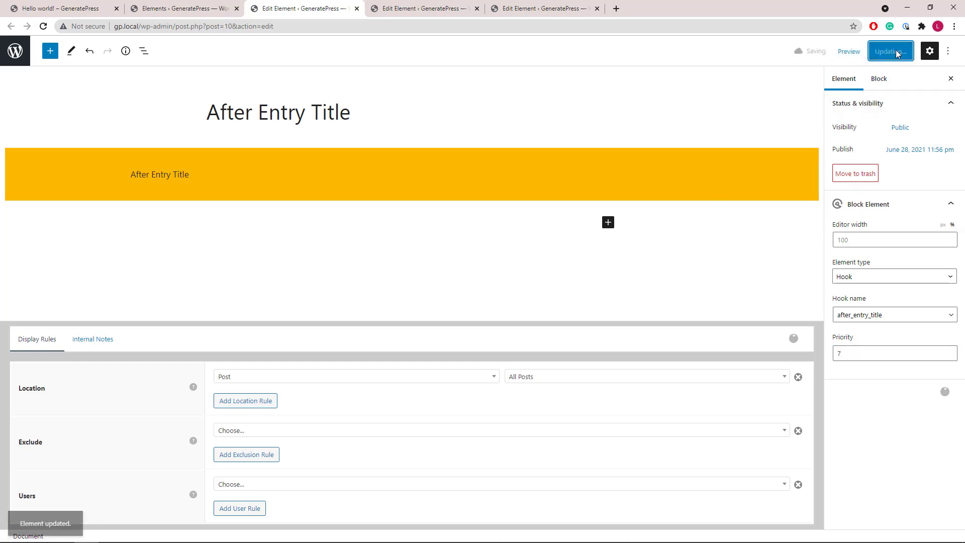
click(58, 9)
click(39, 29)
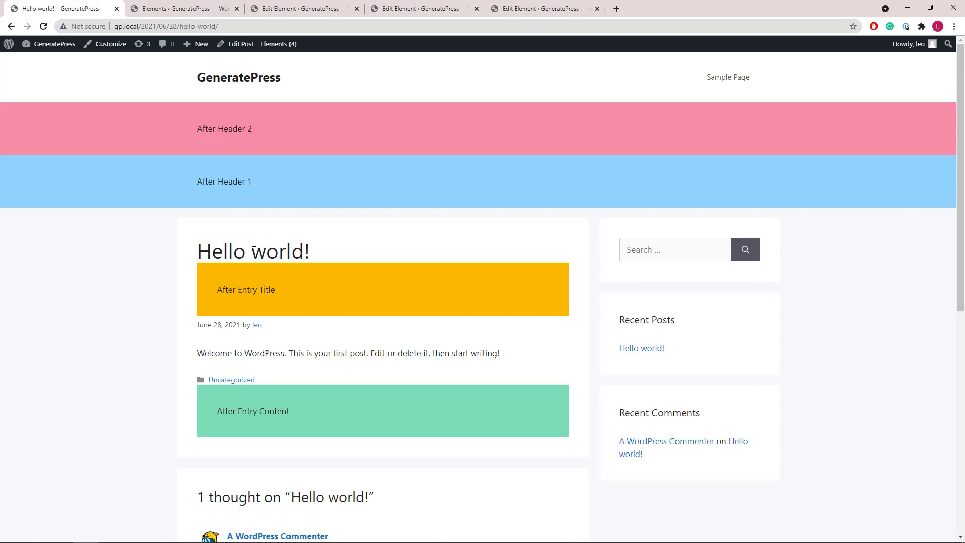
- Set the After Entry Title element's priority to 11, update it and check the block positions on the reloaded post
click(257, 11)
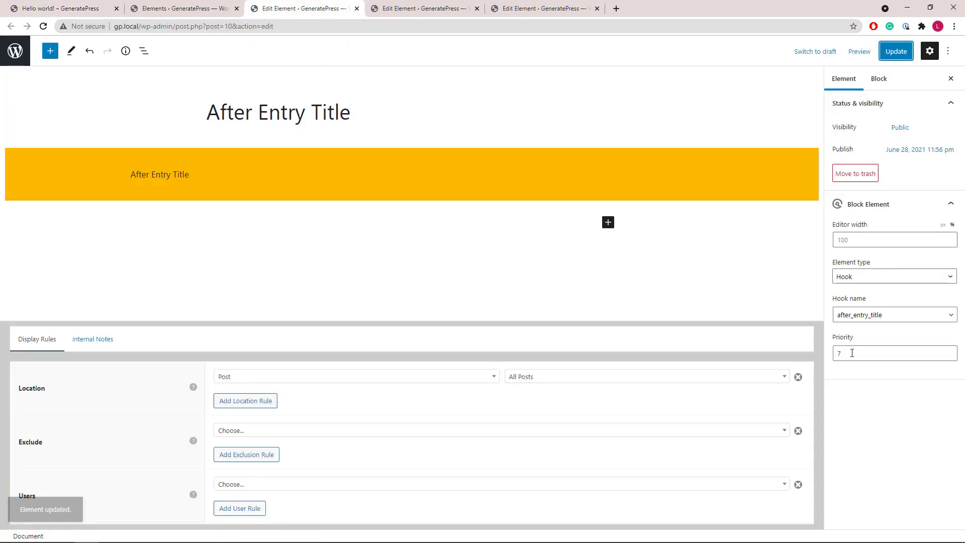
drag(852, 354, 816, 355)
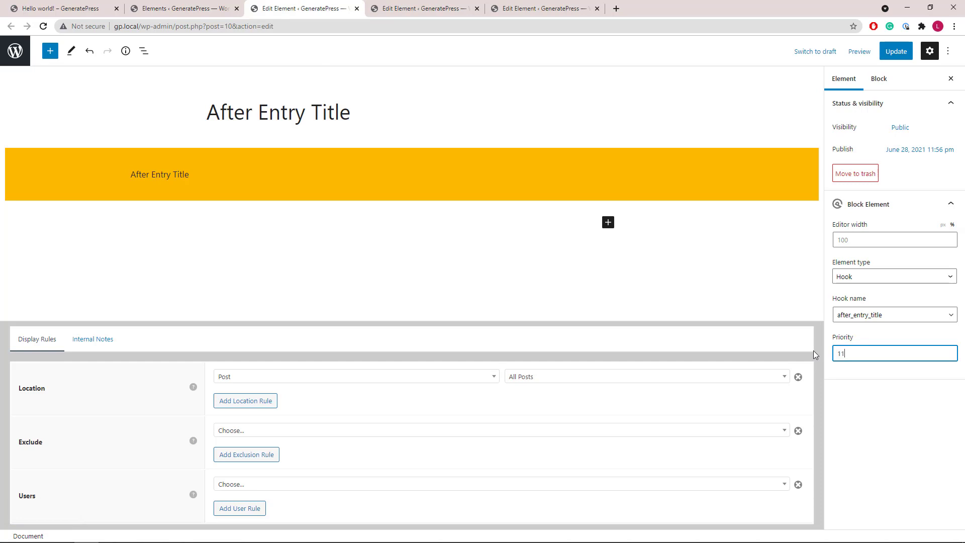
click(897, 52)
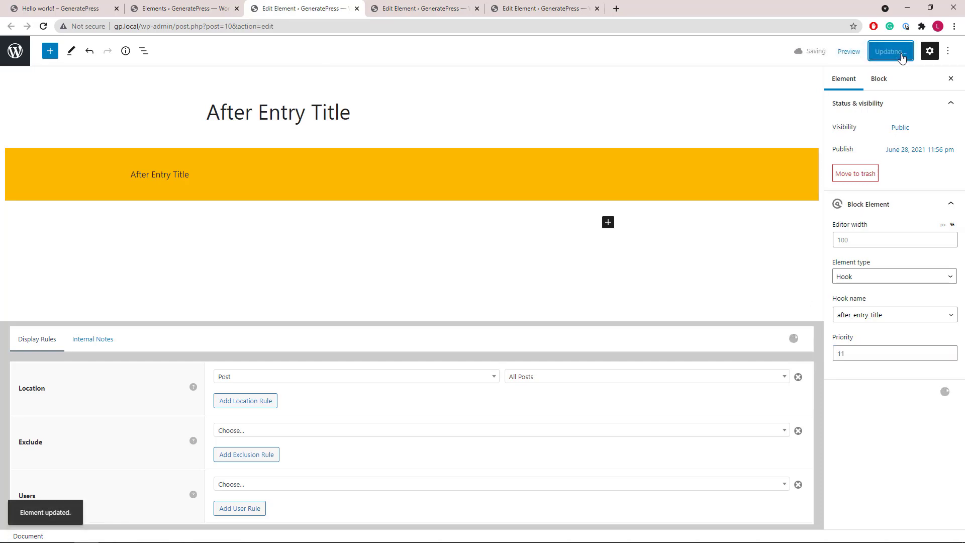
click(98, 10)
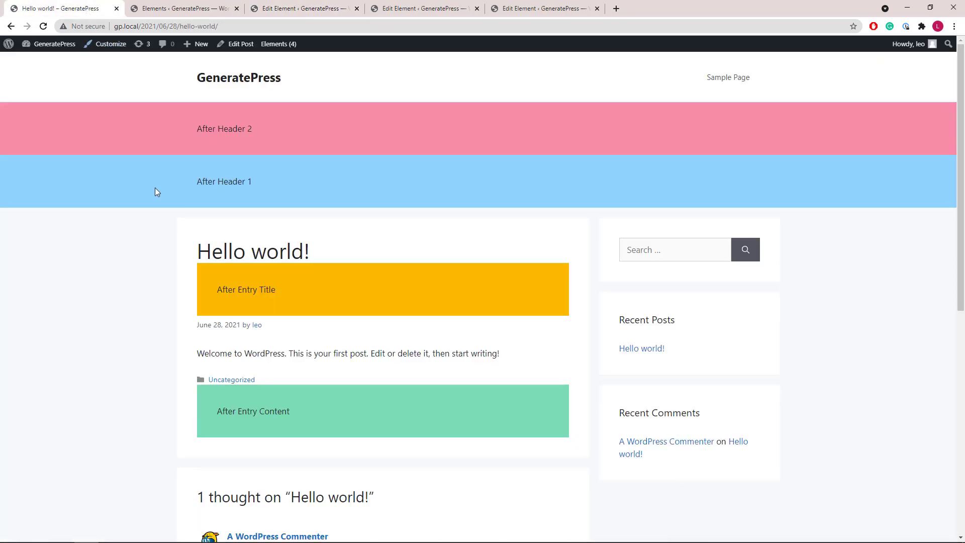
click(43, 27)
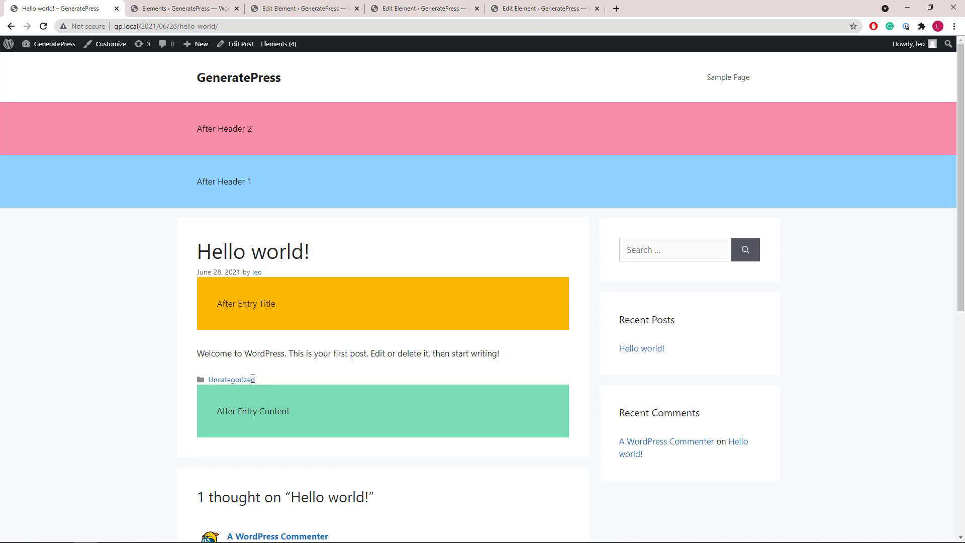
drag(264, 381, 195, 379)
click(271, 382)
- Open the After Entry Content element in a new tab, set its priority to 9, and reload the post after updating it
click(137, 9)
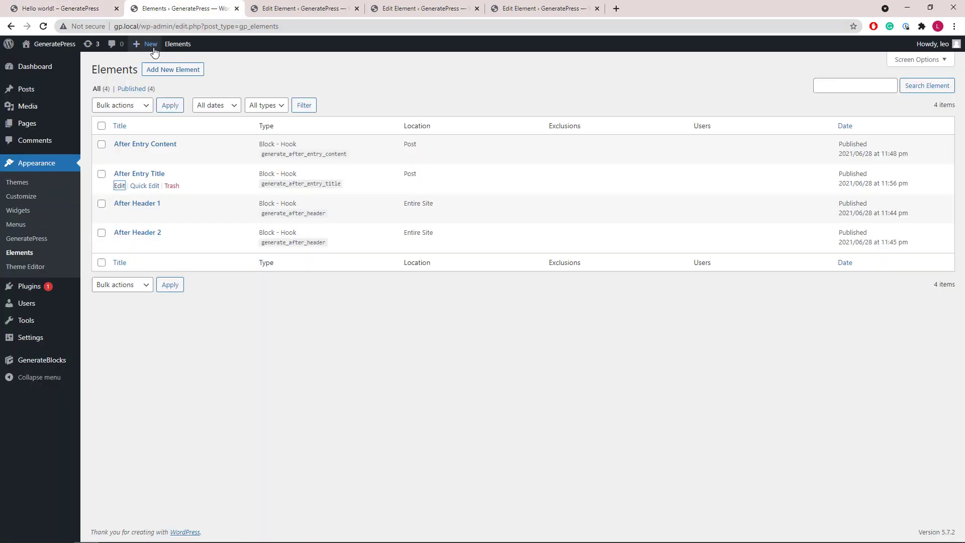
middle_click(119, 155)
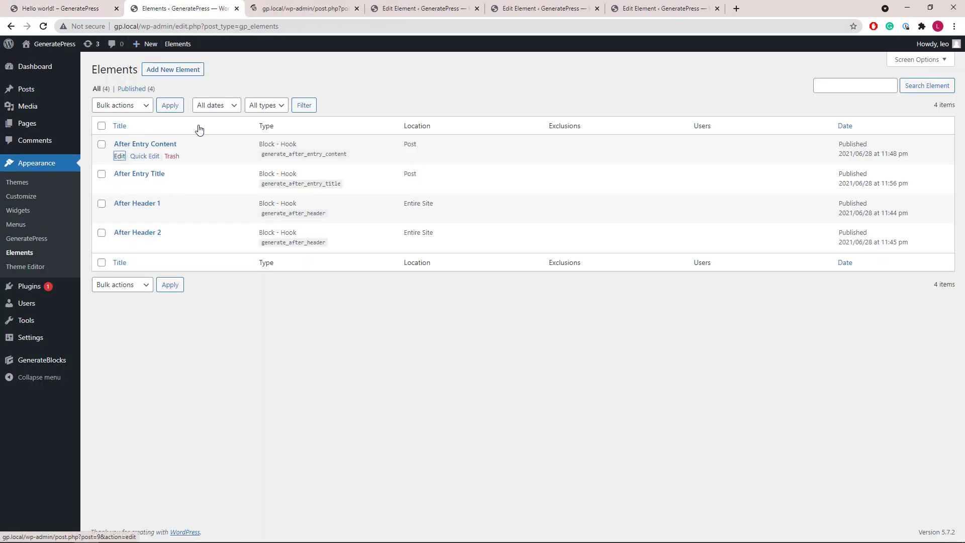
click(256, 12)
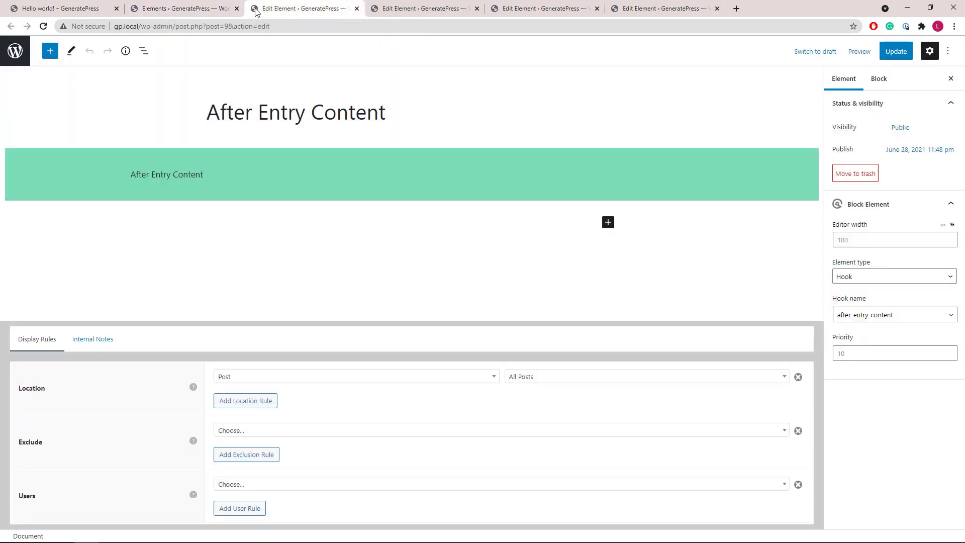
click(849, 354)
text(9)
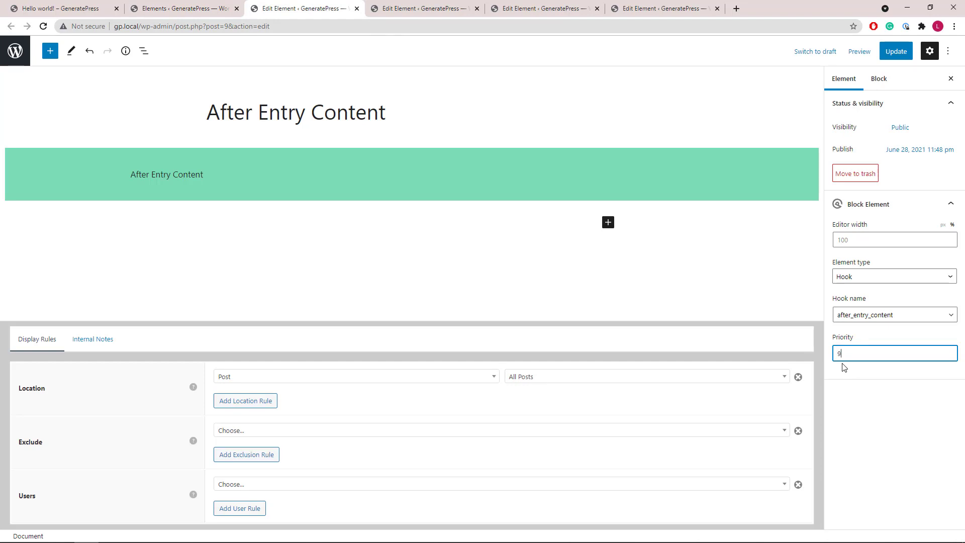
click(897, 53)
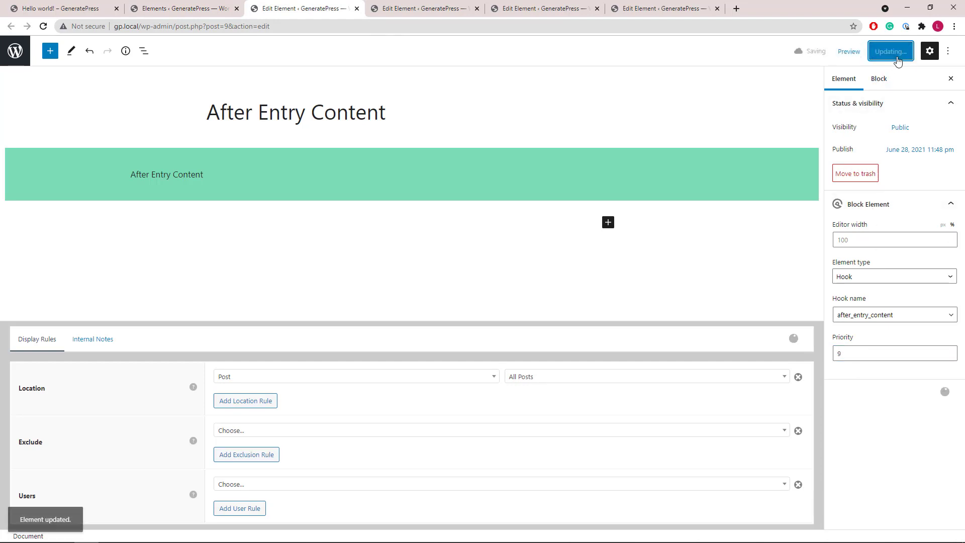
click(67, 10)
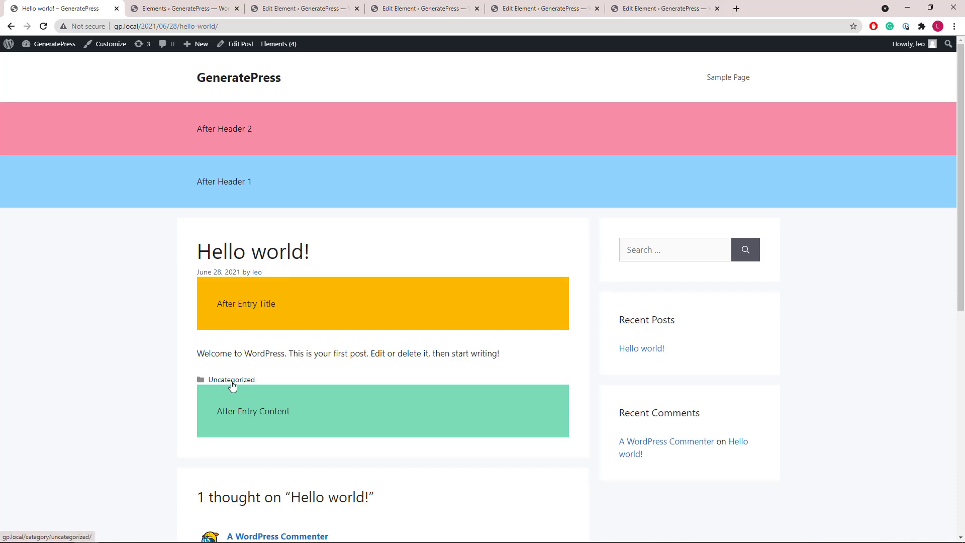
click(44, 26)
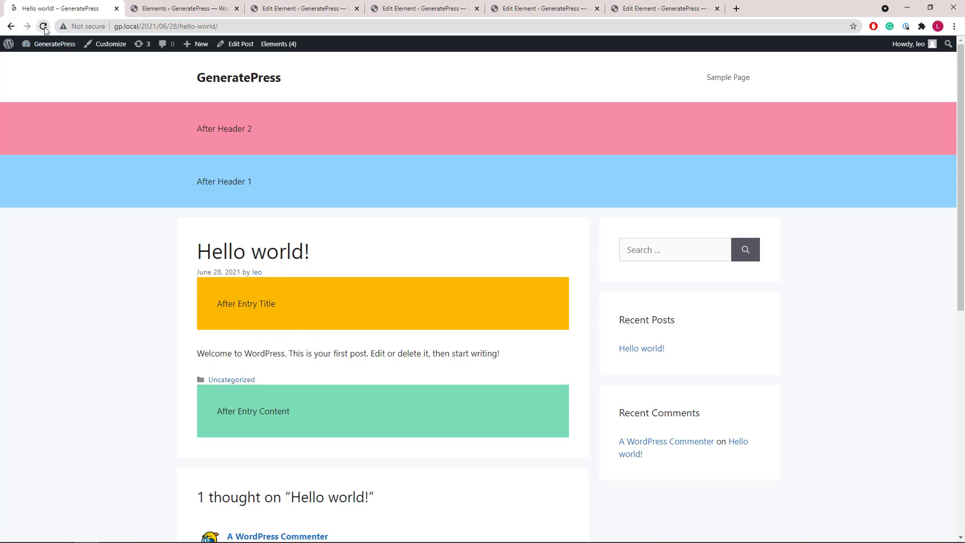